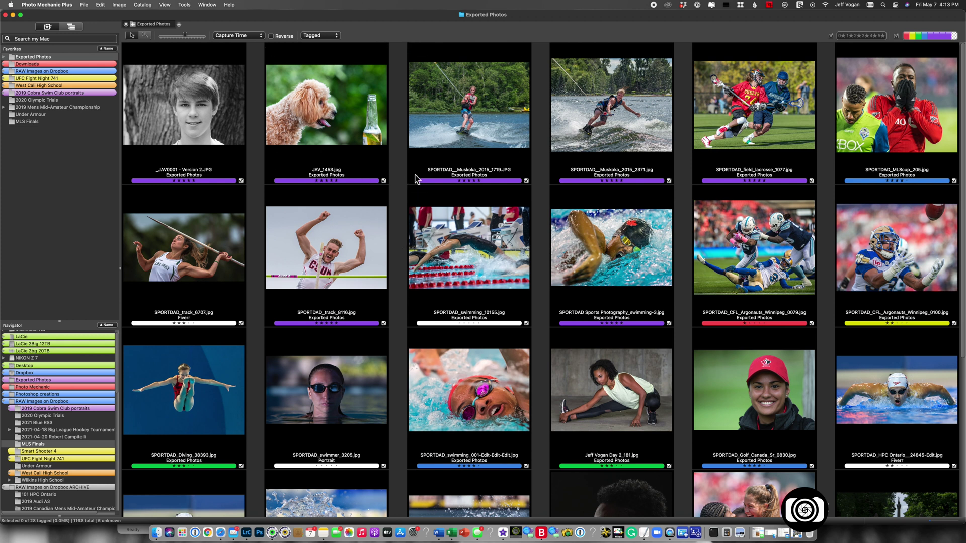
# Step: Select the SPORTDAD Muskoka_2015_1719 wakeboarder thumbnail in the Exported Photos contact sheet
pyautogui.click(462, 114)
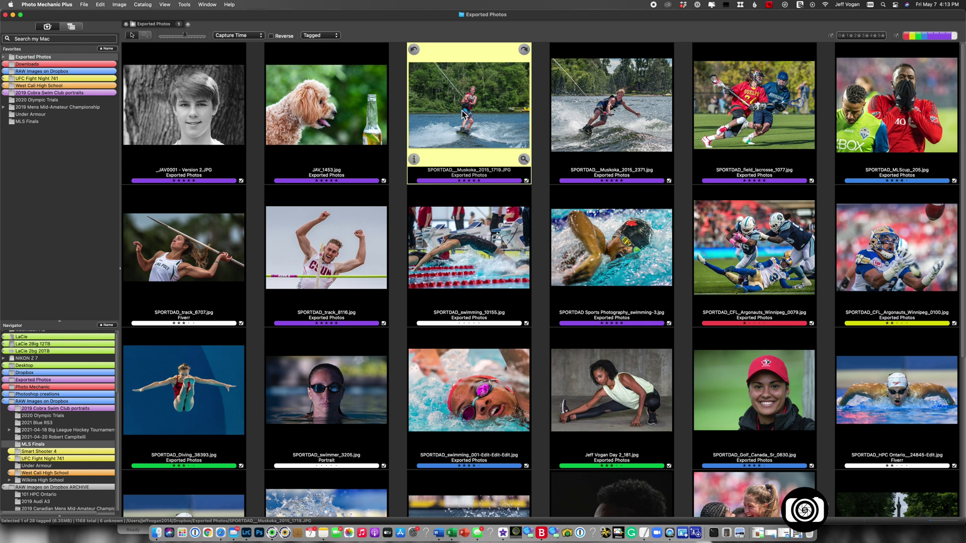
# Step: Open SPORTDAD_Muskoka_2015_1719.JPG in the Preview window and make it full screen
pyautogui.doubleClick(462, 114)
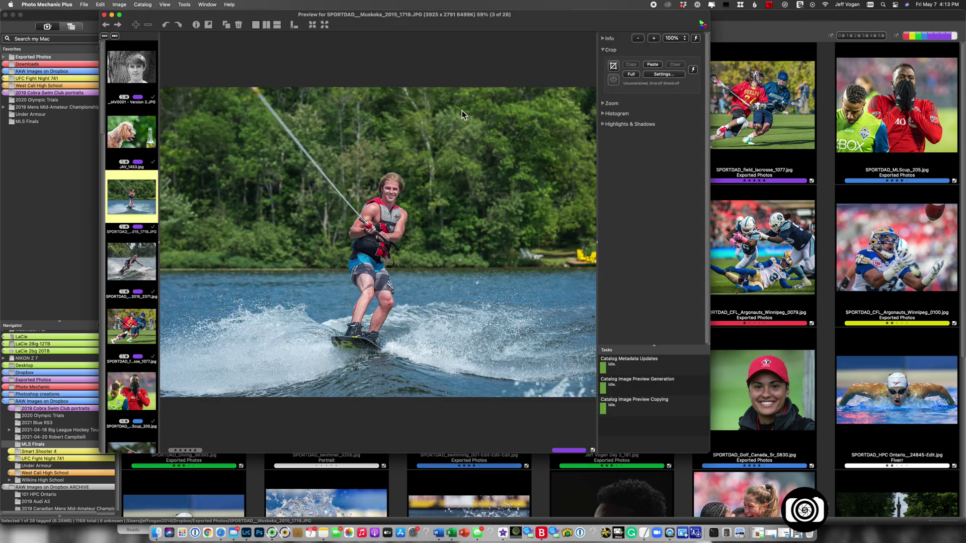
pyautogui.click(121, 15)
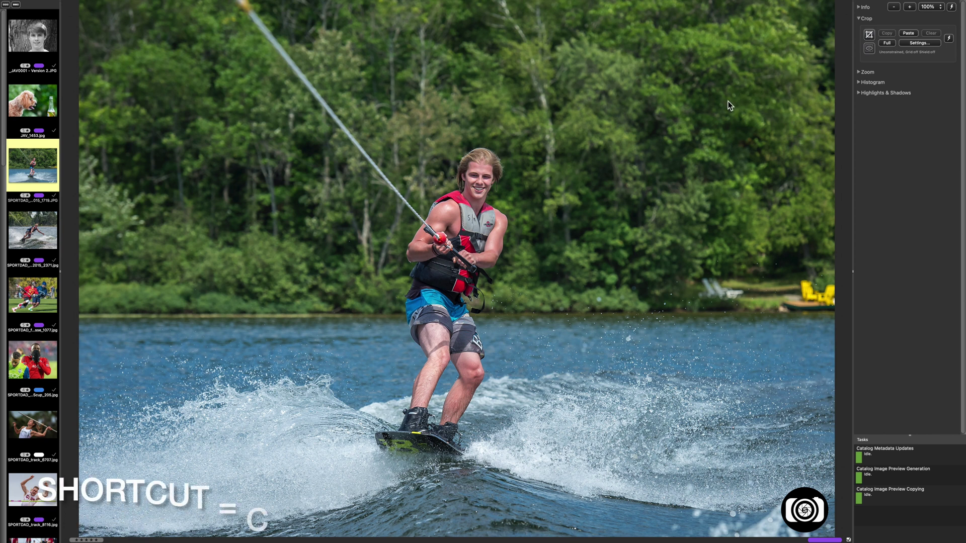
# Step: Draw a freeform crop box around the rider, shift and enlarge it, then close the preview
pyautogui.press('c')
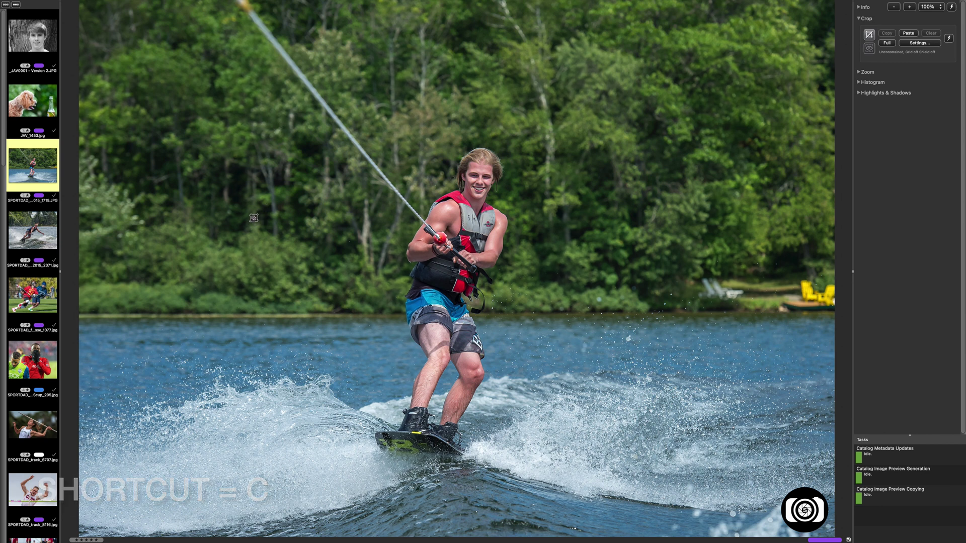
pyautogui.moveTo(143, 116); pyautogui.dragTo(763, 477)
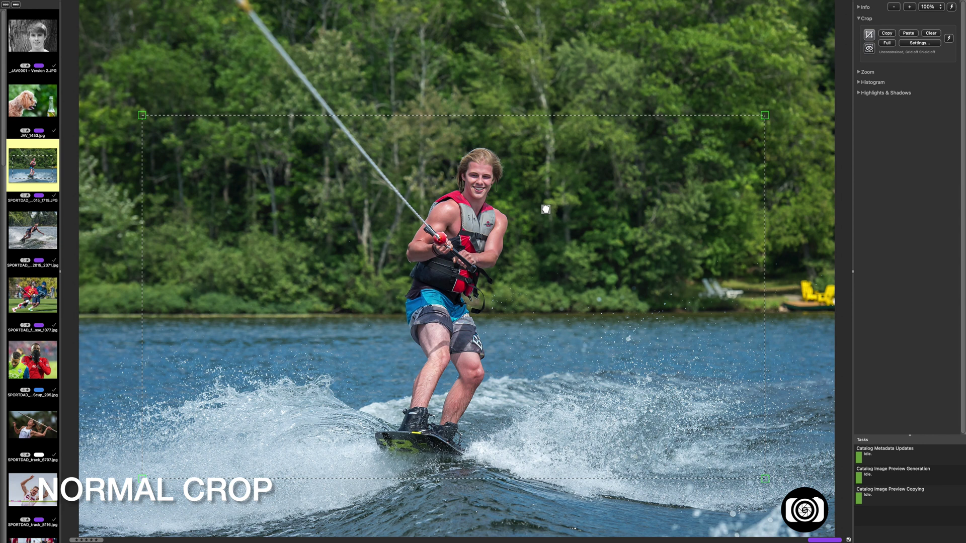
pyautogui.moveTo(545, 203)
pyautogui.mouseDown()
pyautogui.moveTo(542, 187)
pyautogui.moveTo(552, 209)
pyautogui.mouseUp()
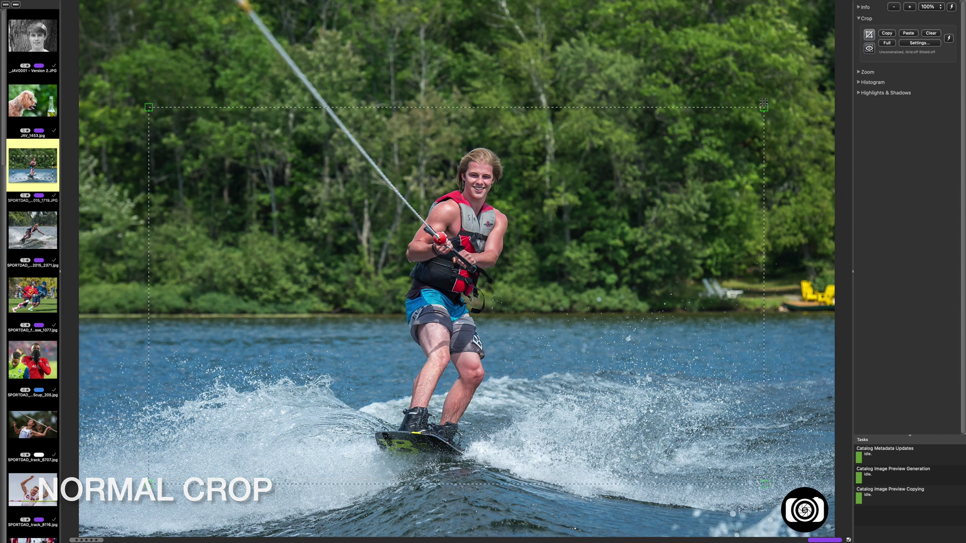
pyautogui.moveTo(780, 113); pyautogui.dragTo(784, 89)
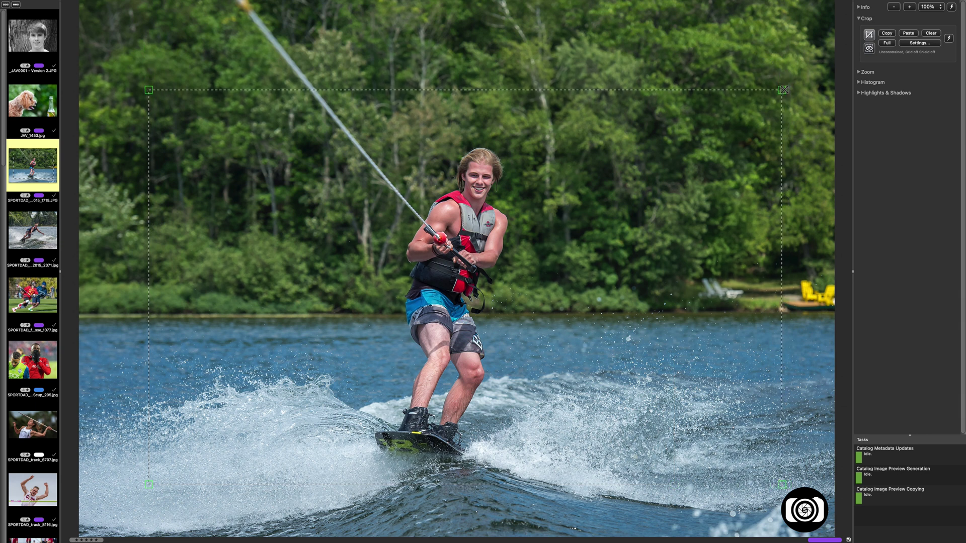
pyautogui.press('Escape')
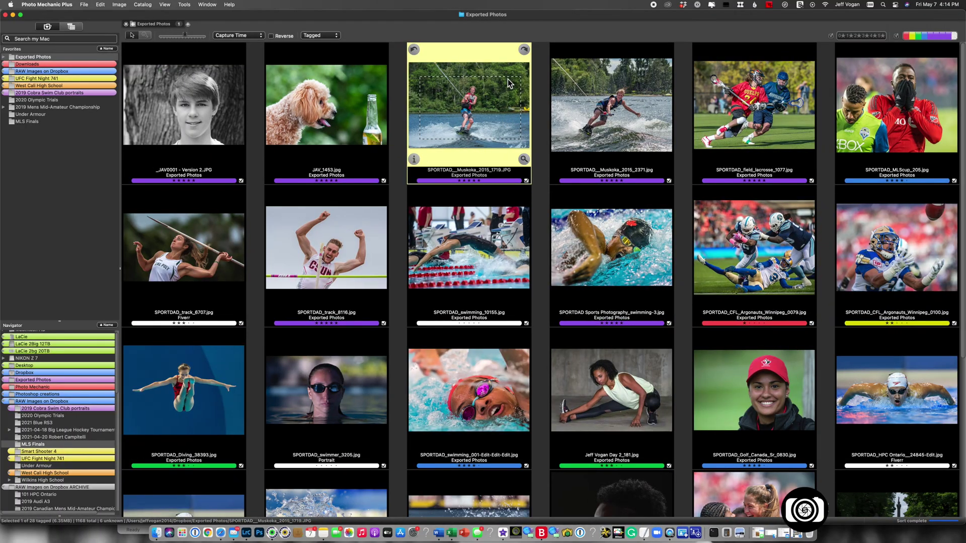
# Step: Reopen the cropped SPORTDAD_Muskoka_2015_1719 photo in a full-screen preview
pyautogui.doubleClick(440, 108)
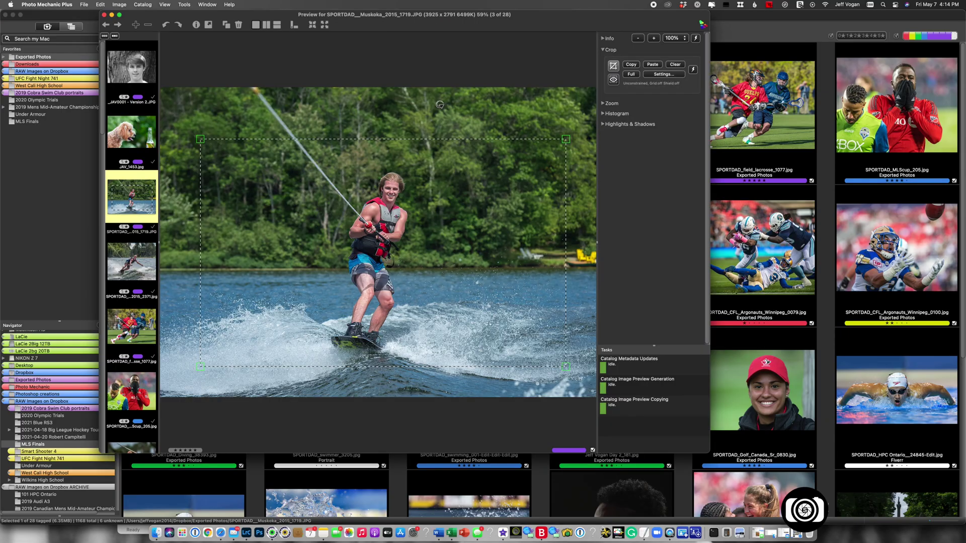
pyautogui.click(119, 15)
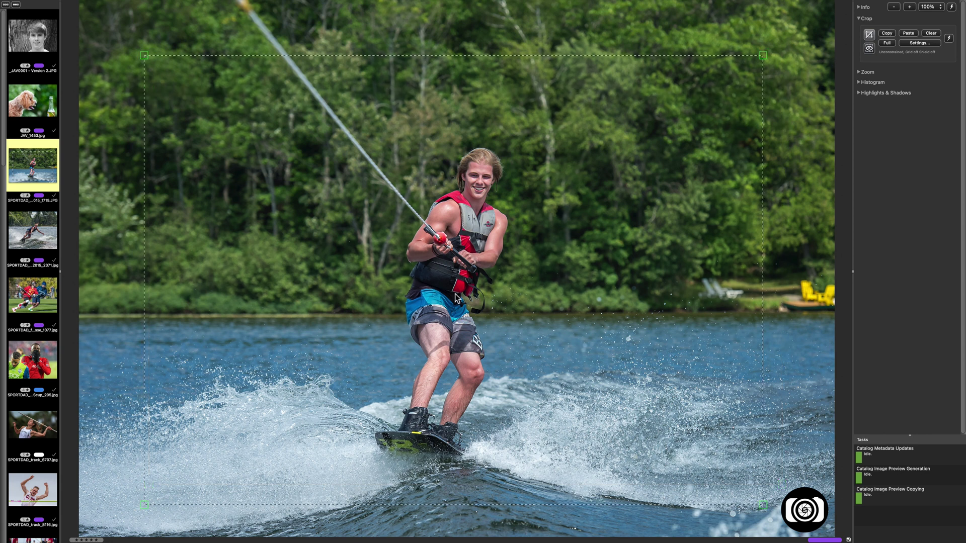
# Step: Enable Shield area outside Crop, grid overlay and the crop centre crosshair in Crop Settings
pyautogui.click(919, 43)
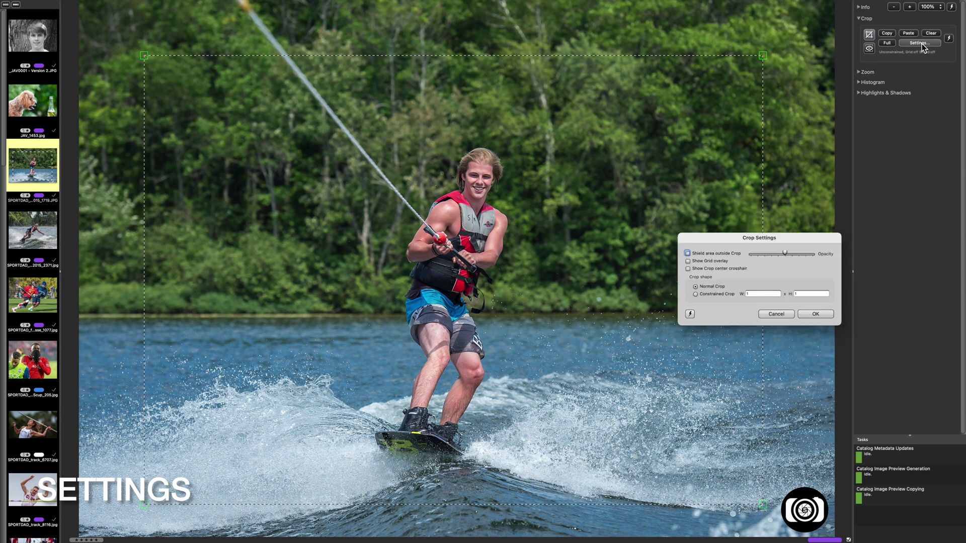
pyautogui.click(687, 254)
pyautogui.click(688, 269)
pyautogui.click(814, 314)
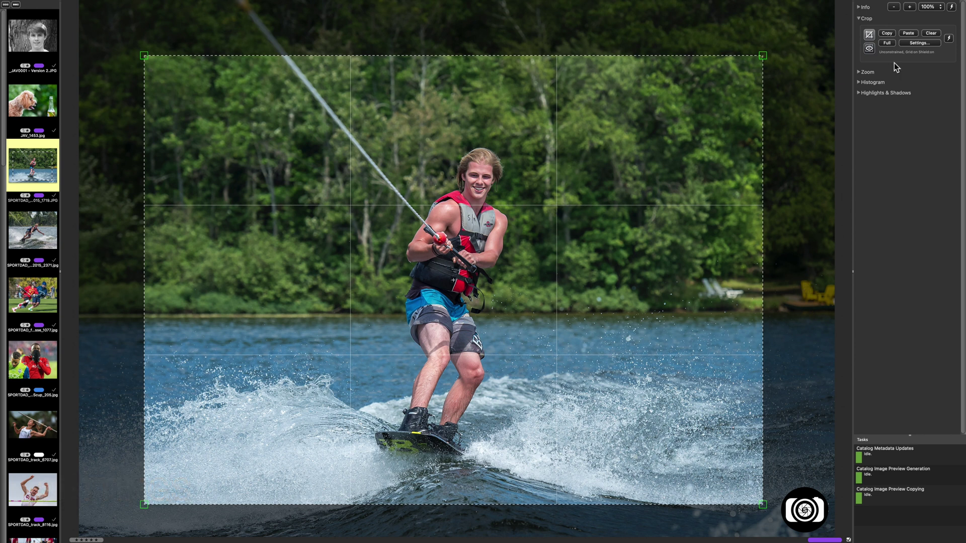
pyautogui.click(913, 43)
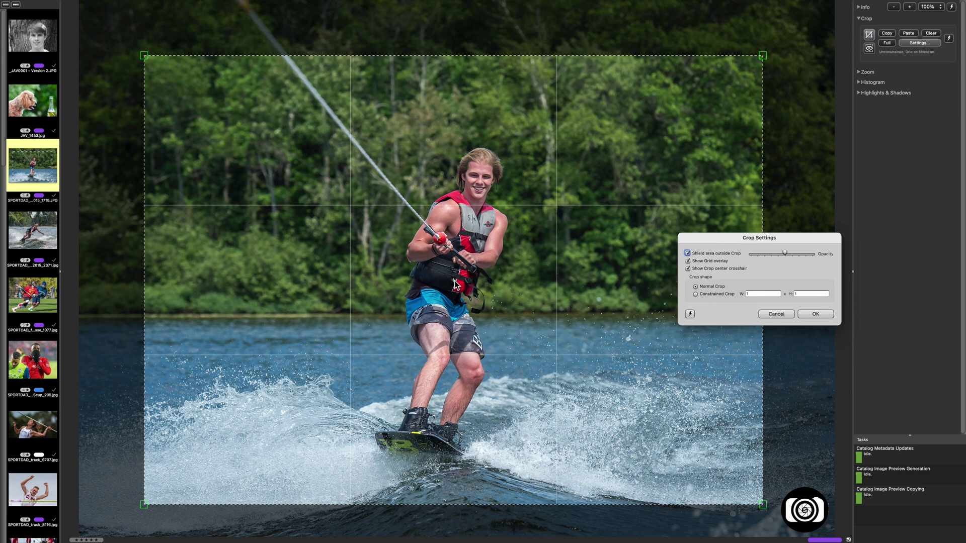
pyautogui.click(813, 315)
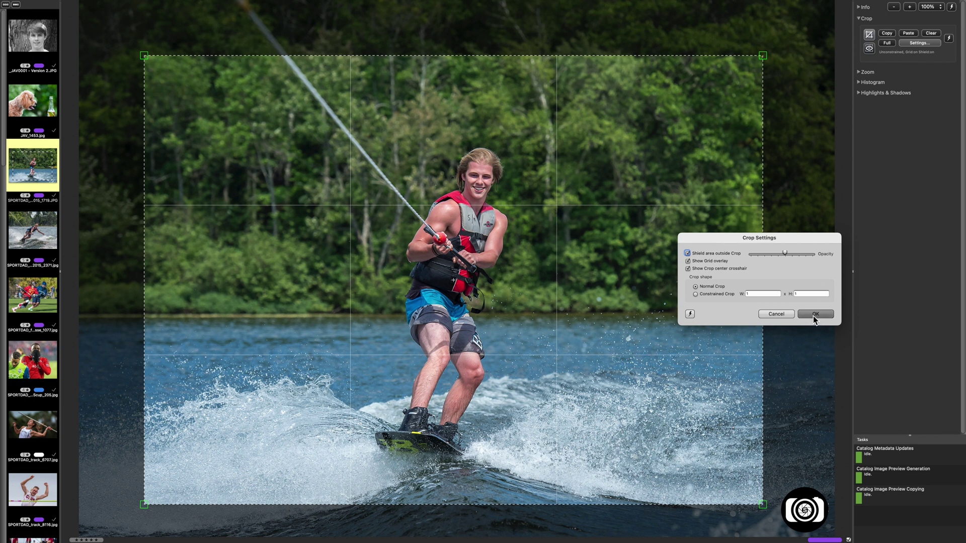
# Step: Clear the existing crop and set Crop Settings to a 1 x 1 constrained crop
pyautogui.click(930, 33)
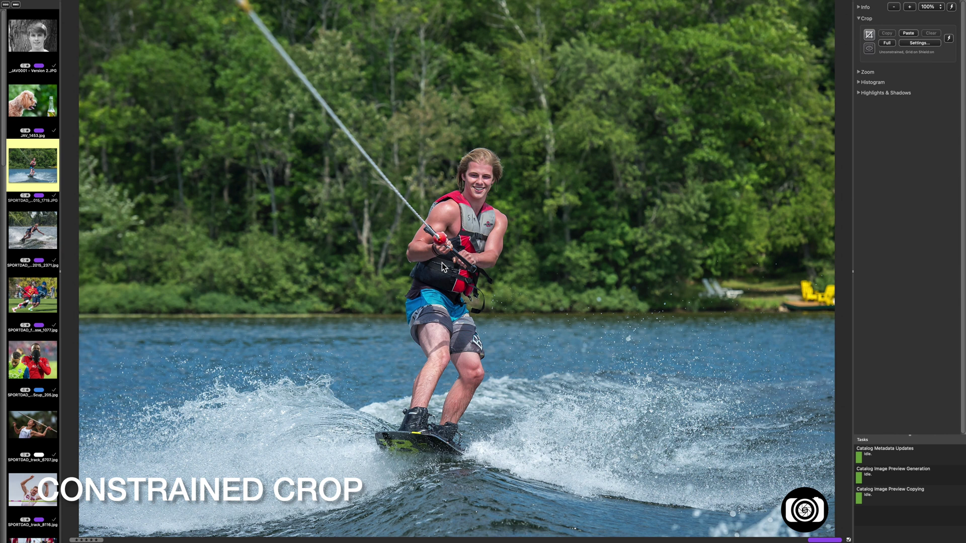
pyautogui.click(912, 44)
pyautogui.click(709, 297)
pyautogui.click(762, 295)
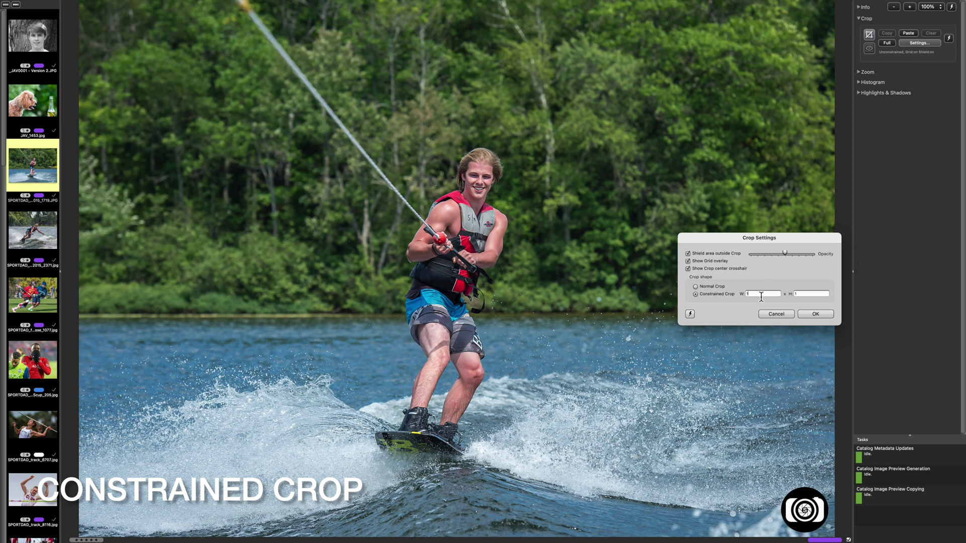
pyautogui.click(815, 314)
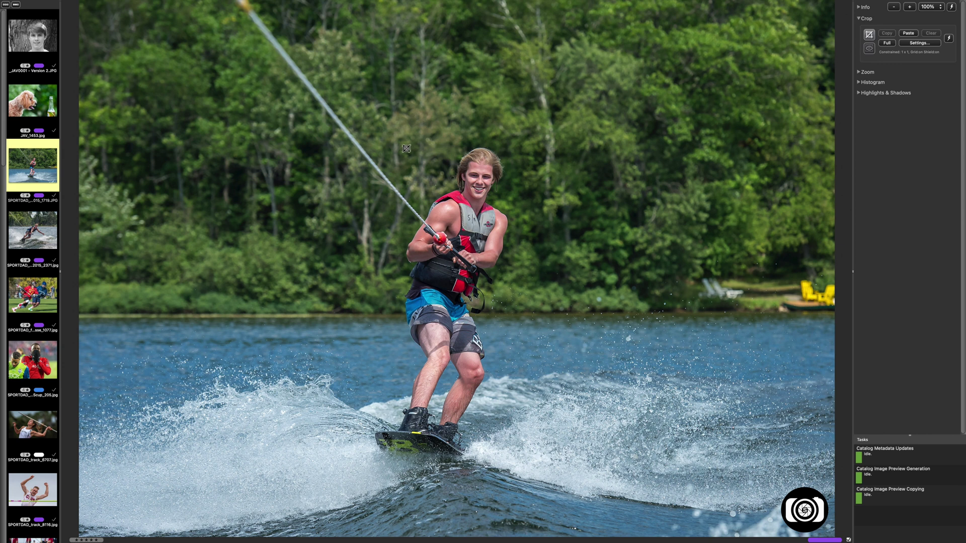
# Step: Draw a square crop, enlarge it and centre it on the wakeboarder
pyautogui.moveTo(213, 108); pyautogui.dragTo(347, 241)
pyautogui.moveTo(370, 289); pyautogui.dragTo(591, 409)
pyautogui.moveTo(534, 343); pyautogui.dragTo(571, 340)
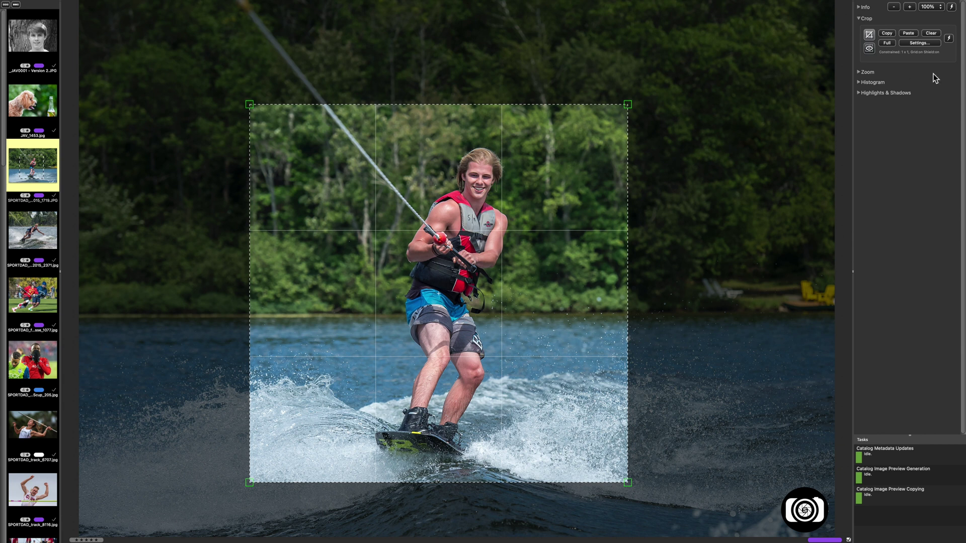
# Step: Save the current crop settings as a snapshot named '1x1 crop' and check the snapshot list
pyautogui.click(919, 43)
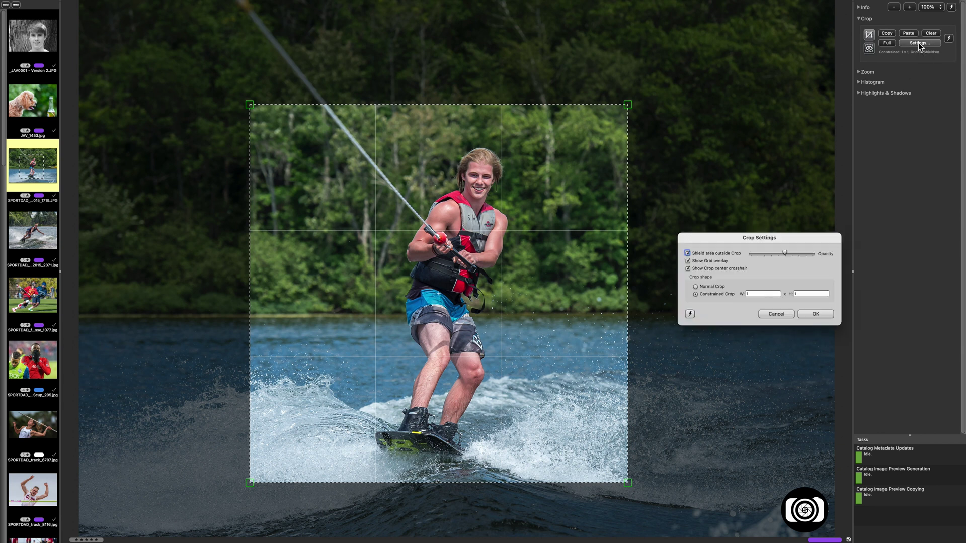
pyautogui.click(689, 314)
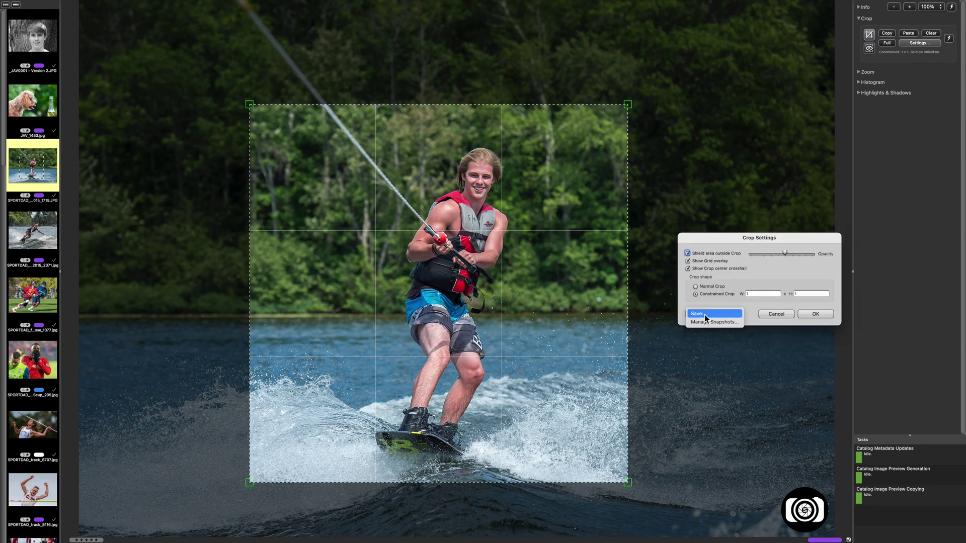
pyautogui.click(704, 314)
pyautogui.write('1')
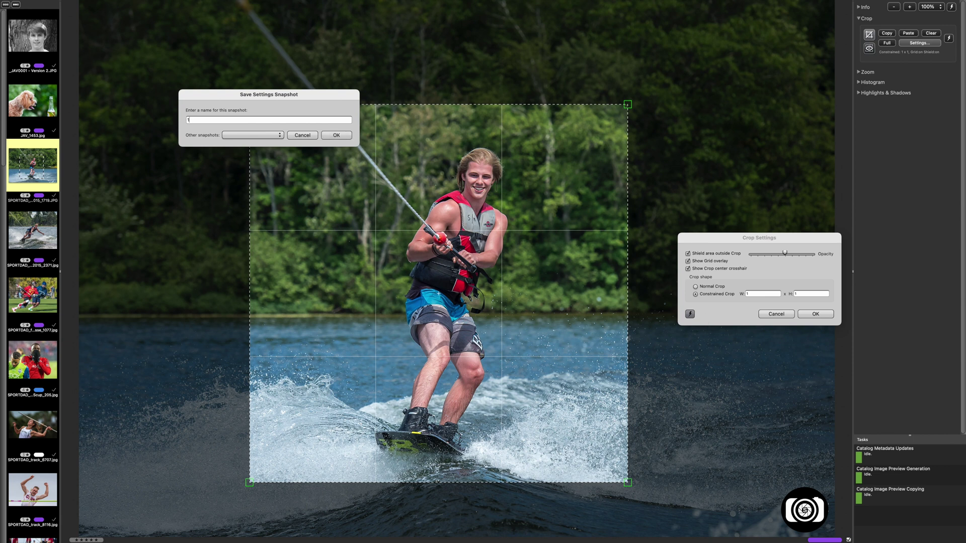
pyautogui.write('x1 crop')
pyautogui.click(336, 135)
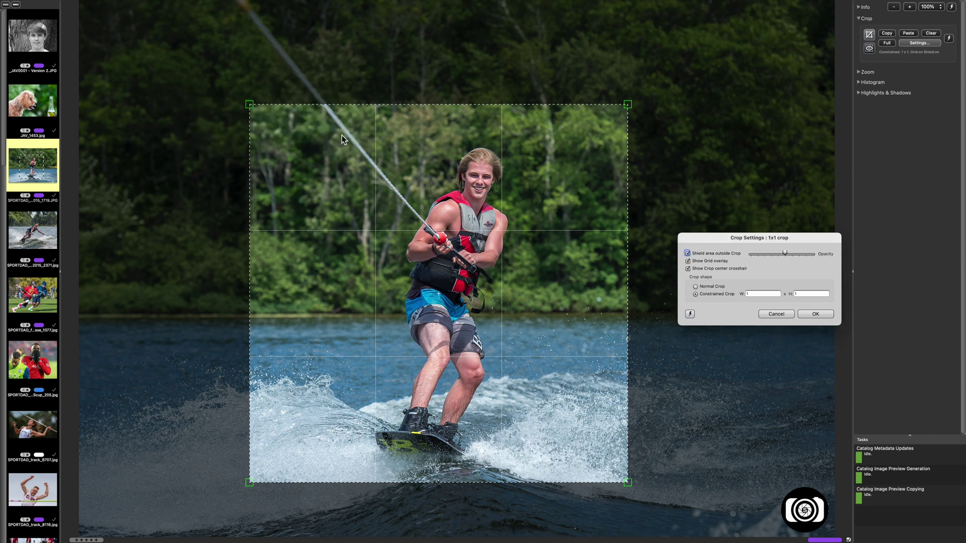
pyautogui.click(806, 312)
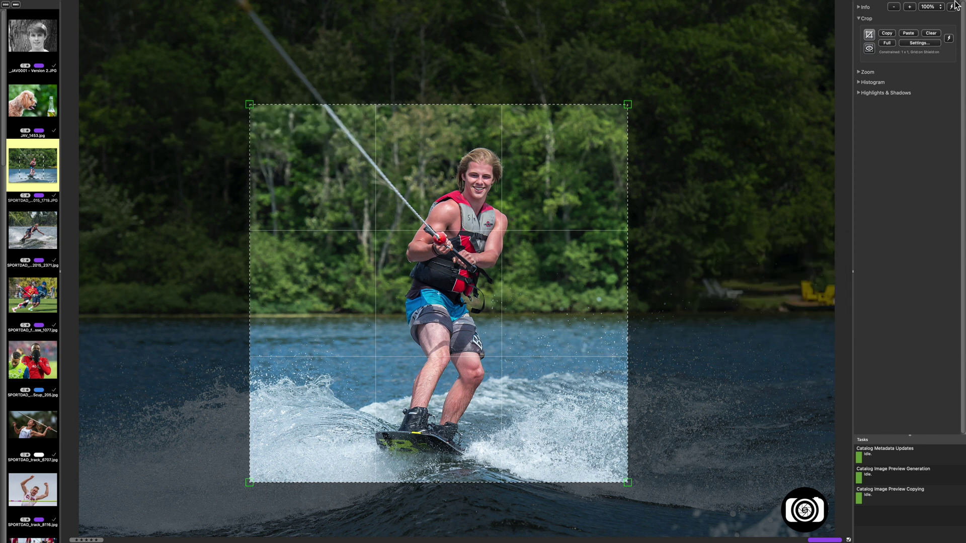
pyautogui.click(948, 38)
# Step: Apply a 19 x 13 landscape constraint, then move and resize the crop around the wakeboarder
pyautogui.click(921, 44)
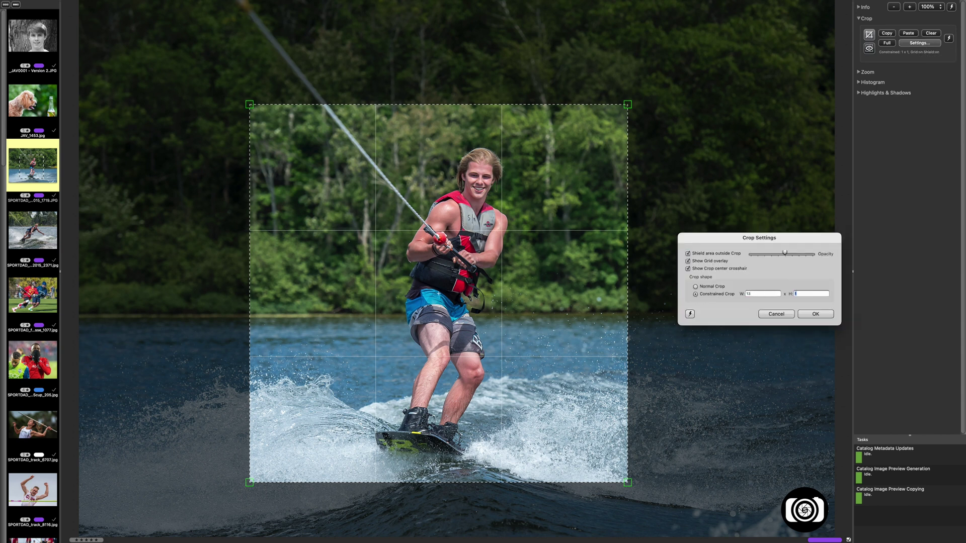
pyautogui.click(819, 314)
pyautogui.moveTo(455, 149); pyautogui.dragTo(476, 99)
pyautogui.moveTo(264, 381); pyautogui.dragTo(130, 465)
pyautogui.moveTo(469, 309); pyautogui.dragTo(523, 316)
pyautogui.moveTo(698, 116); pyautogui.dragTo(739, 80)
pyautogui.moveTo(505, 253); pyautogui.dragTo(496, 256)
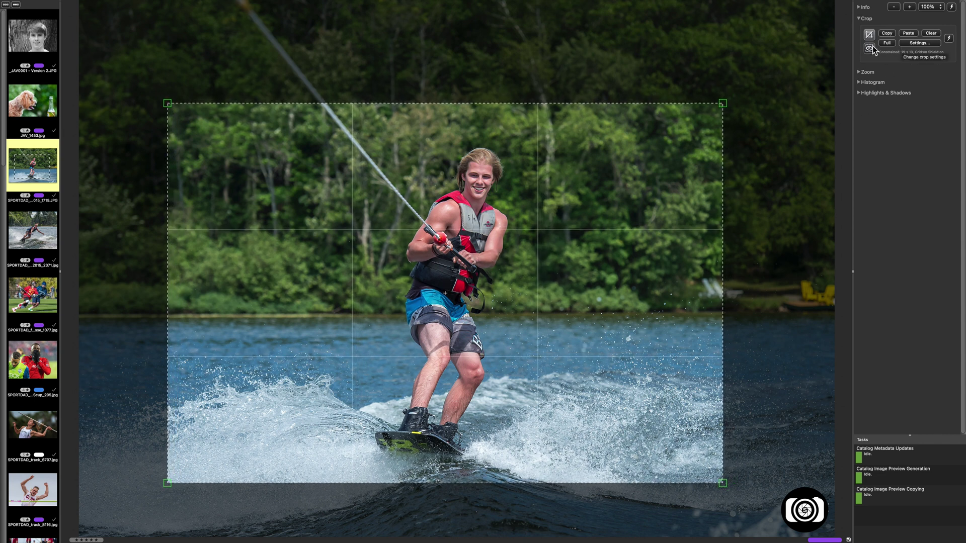
# Step: Save the 19 x 13 crop settings as snapshot '13x19 crop' and view the snapshot list
pyautogui.click(915, 43)
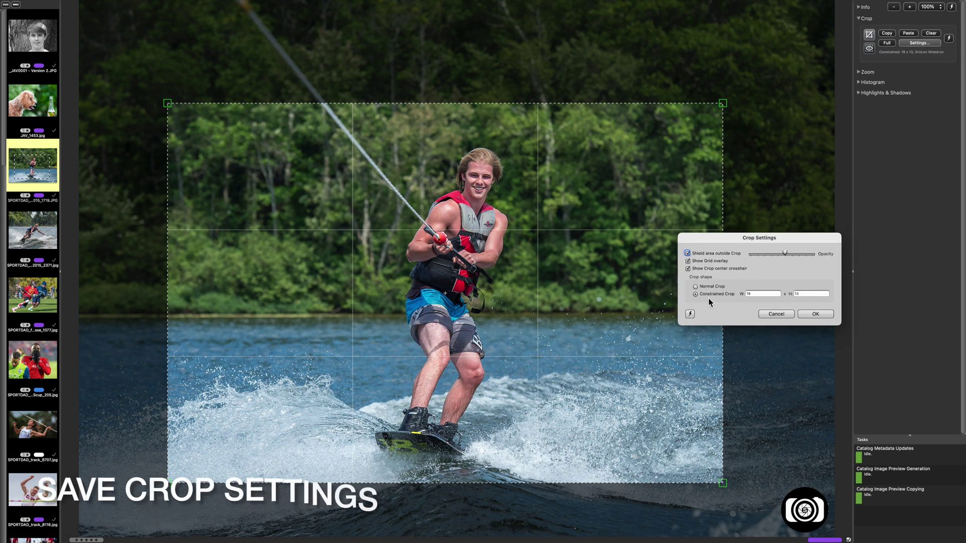
pyautogui.click(690, 314)
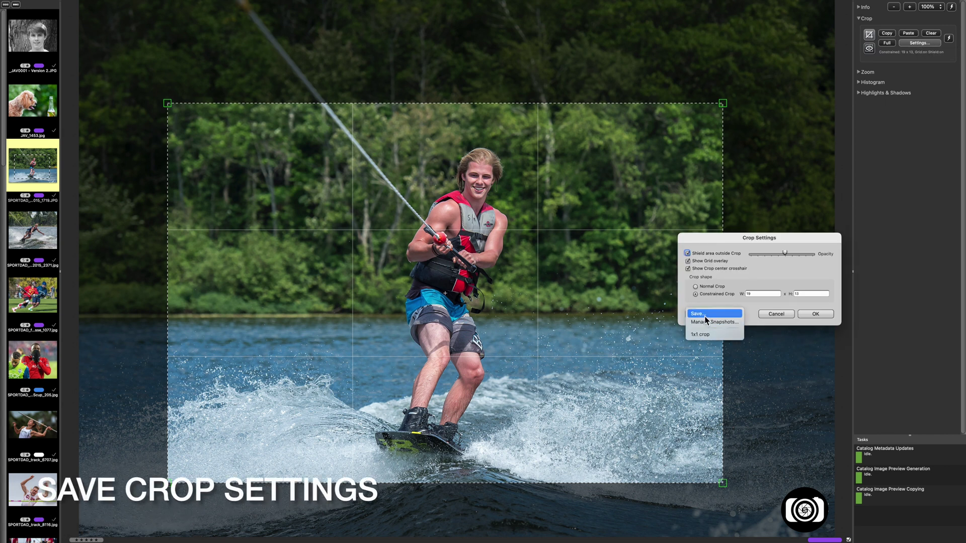
pyautogui.click(699, 314)
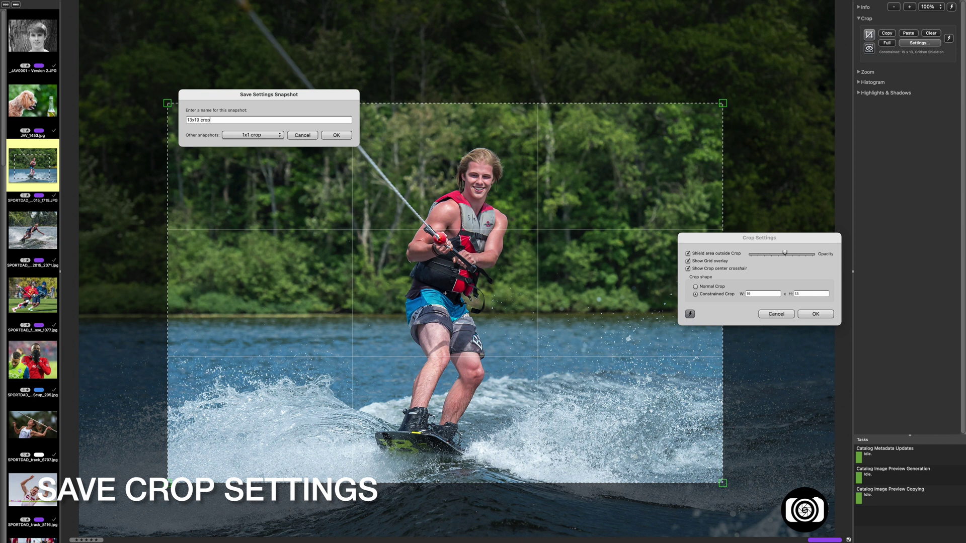
pyautogui.click(343, 136)
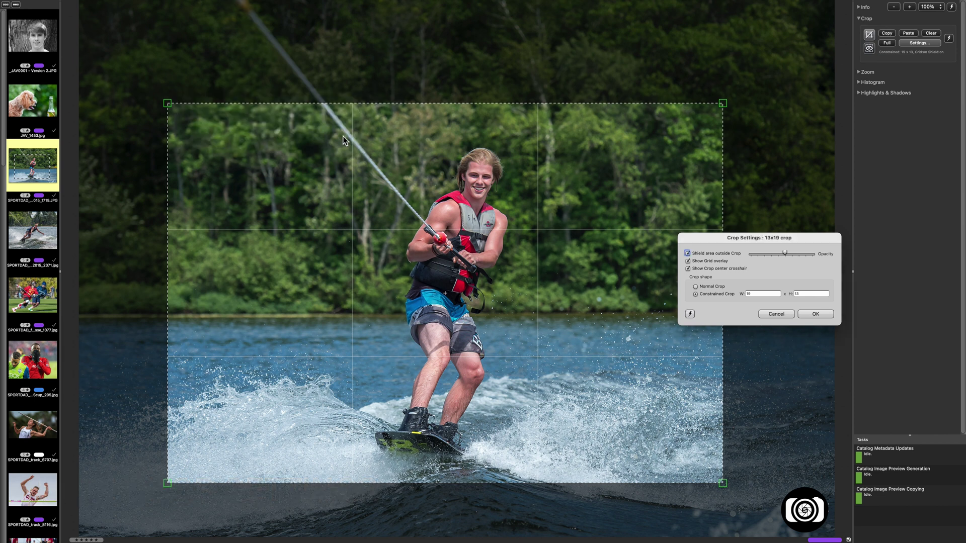
pyautogui.click(822, 313)
pyautogui.click(949, 38)
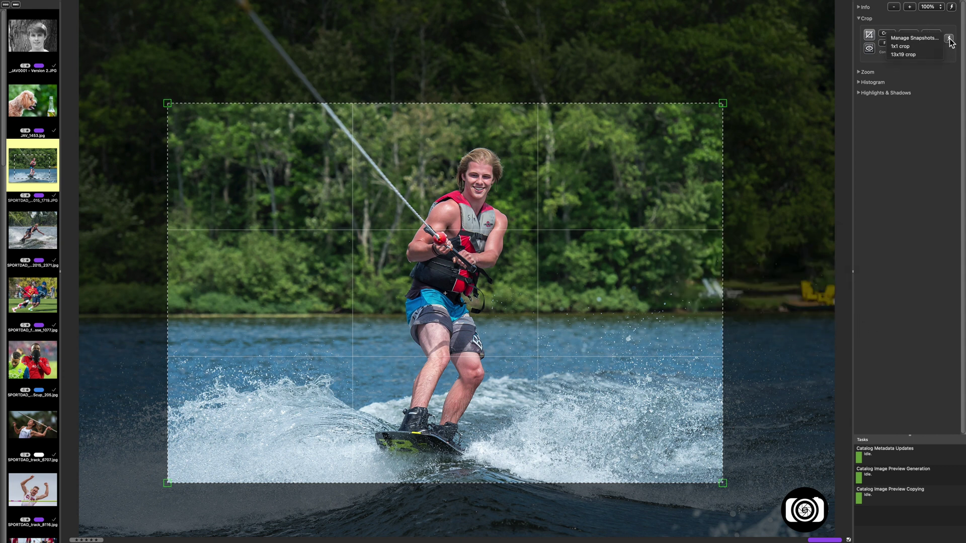
# Step: Apply the '1x1 crop' snapshot, check its ratio in Crop Settings, then apply '13x19 crop'
pyautogui.click(916, 47)
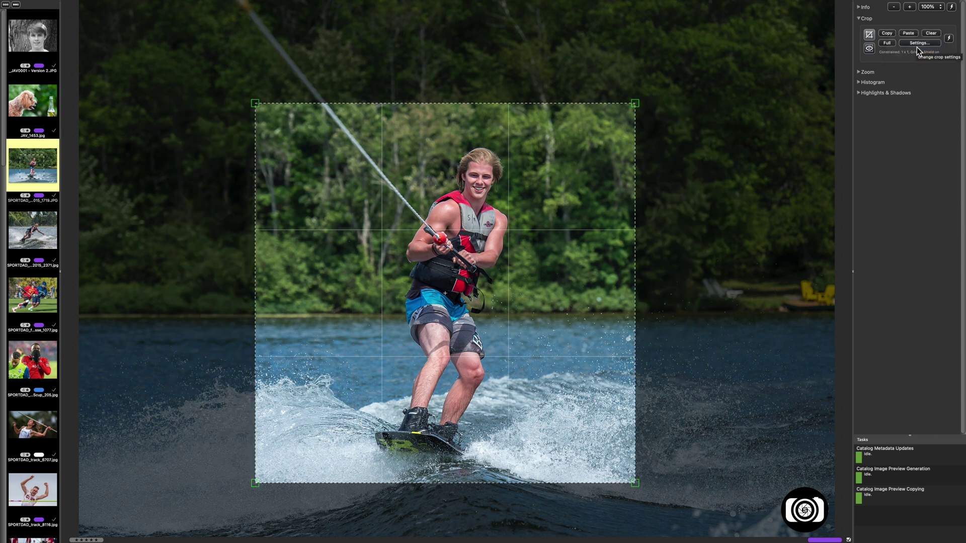
pyautogui.click(934, 44)
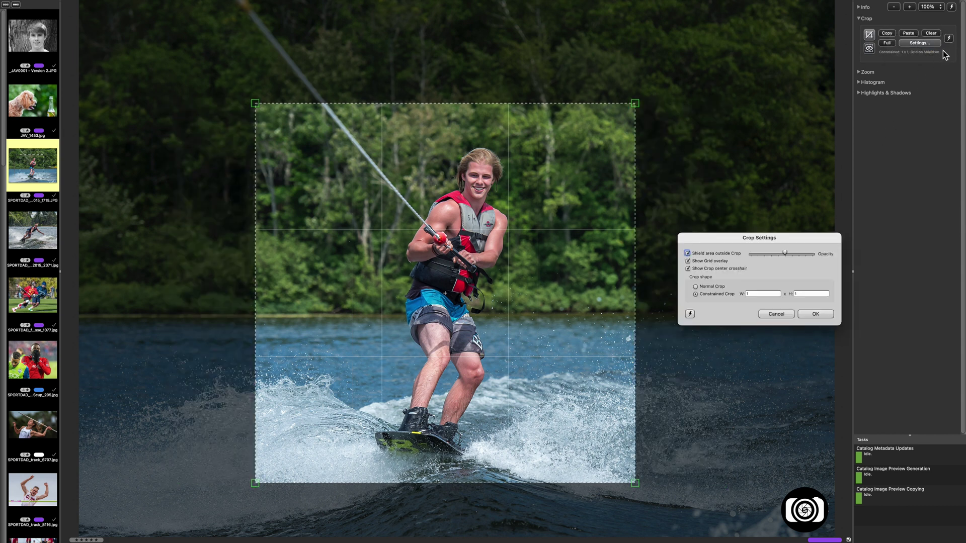
pyautogui.click(781, 314)
pyautogui.click(949, 41)
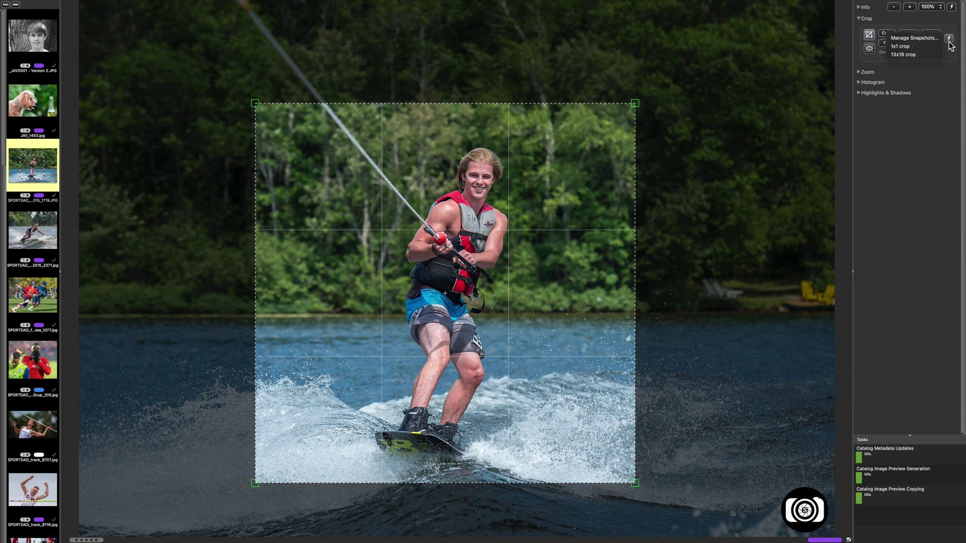
pyautogui.click(913, 55)
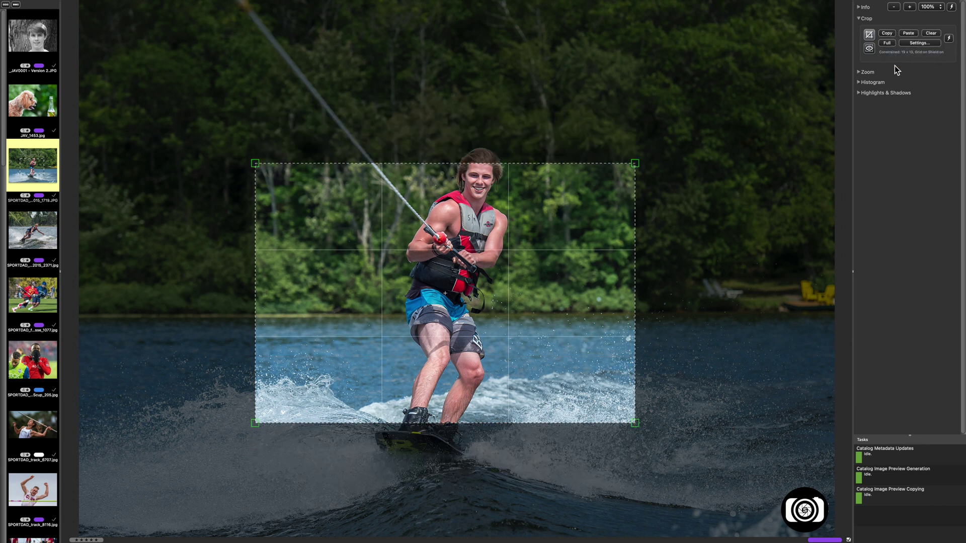
# Step: Enlarge and shift the 13x19 crop so it frames the wakeboarder
pyautogui.moveTo(642, 158); pyautogui.dragTo(753, 82)
pyautogui.moveTo(485, 238); pyautogui.dragTo(415, 302)
pyautogui.moveTo(186, 150); pyautogui.dragTo(127, 79)
pyautogui.moveTo(355, 218); pyautogui.dragTo(398, 213)
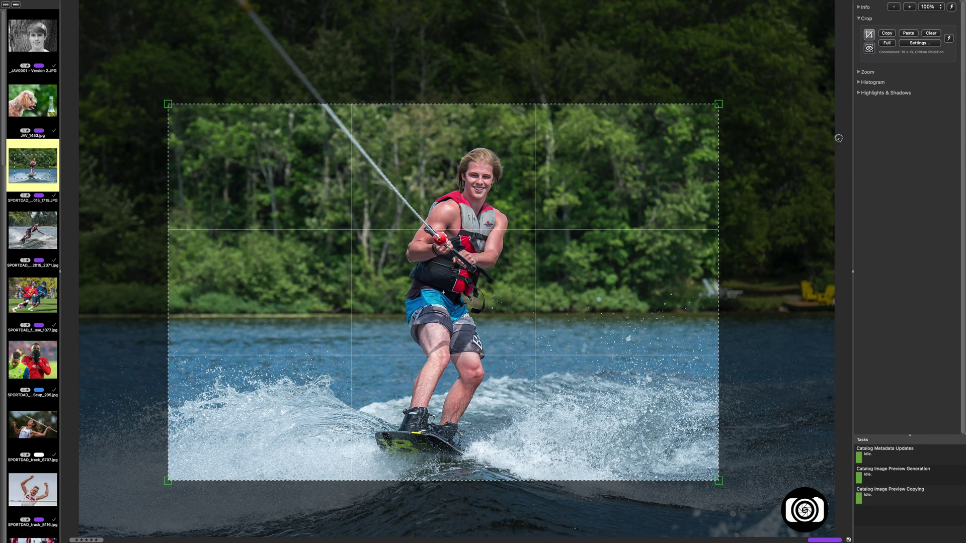
# Step: Open the saved snapshots folder and move '1x1 crop.snap' to the Trash, keeping '13x19 crop.snap'
pyautogui.click(949, 38)
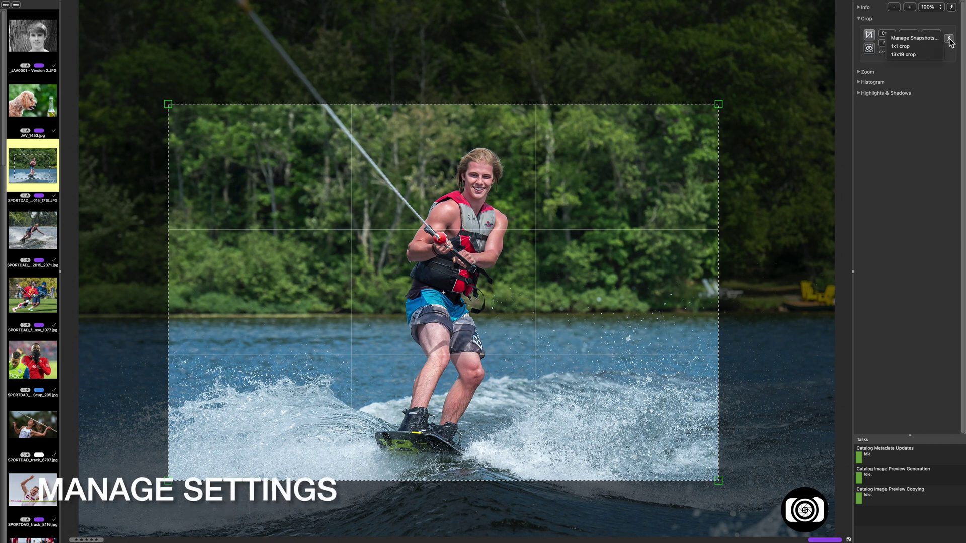
pyautogui.click(936, 38)
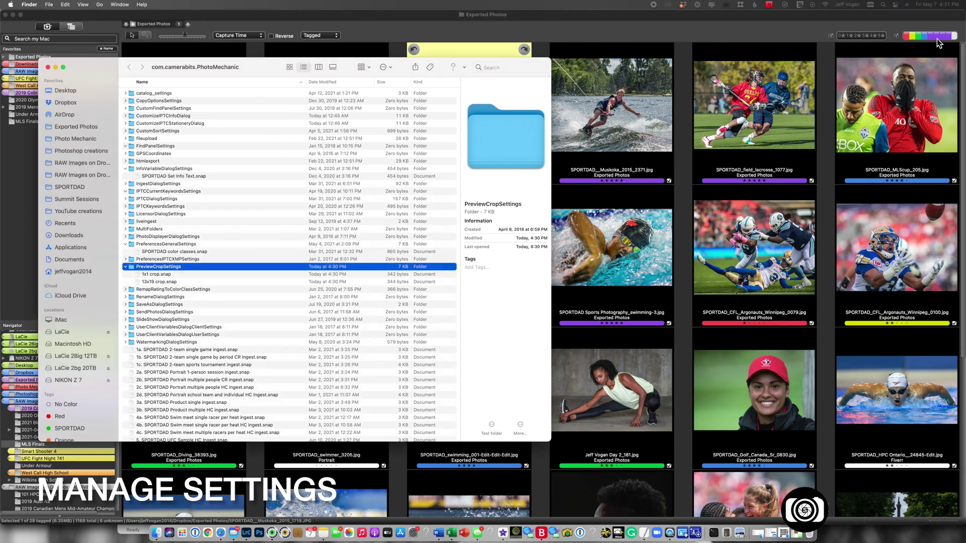
pyautogui.click(177, 274)
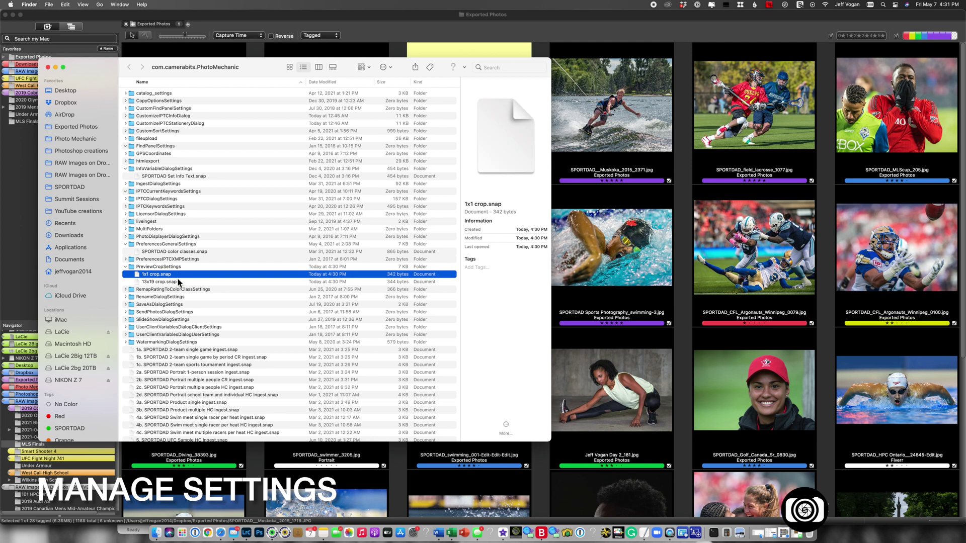
pyautogui.click(176, 281)
pyautogui.rightClick(184, 276)
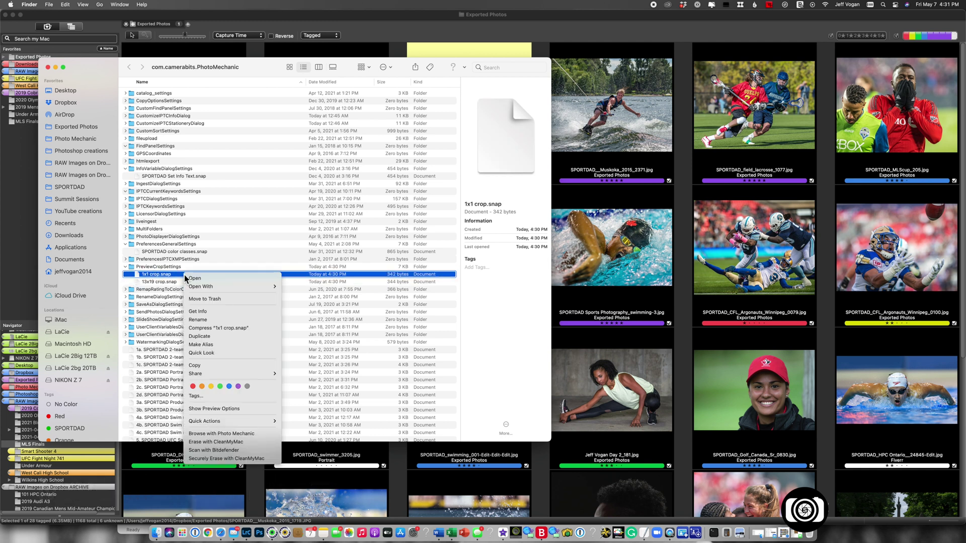
pyautogui.click(194, 301)
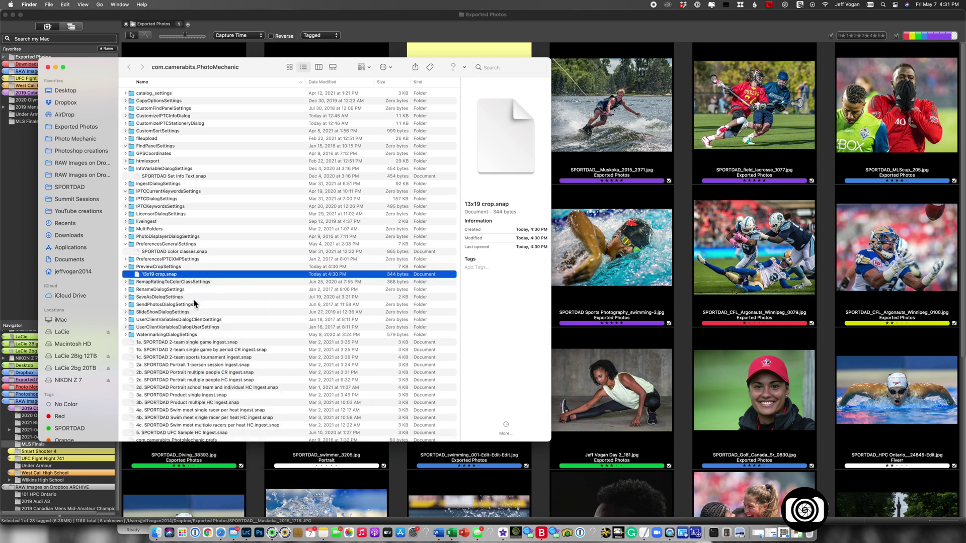
# Step: Close the snapshots folder, open the Muskoka wakeboarder photo, and switch its crop to a square 1 x 1
pyautogui.click(48, 67)
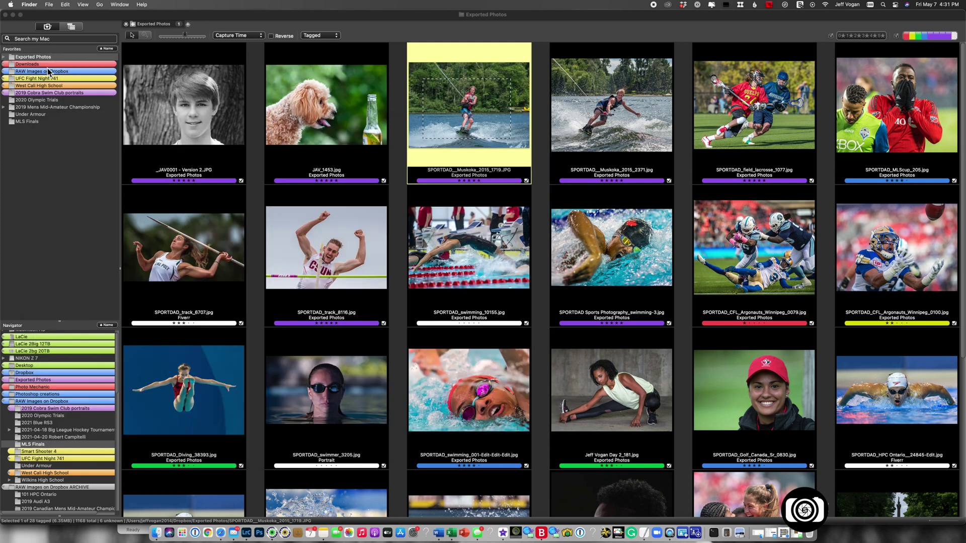
pyautogui.click(475, 128)
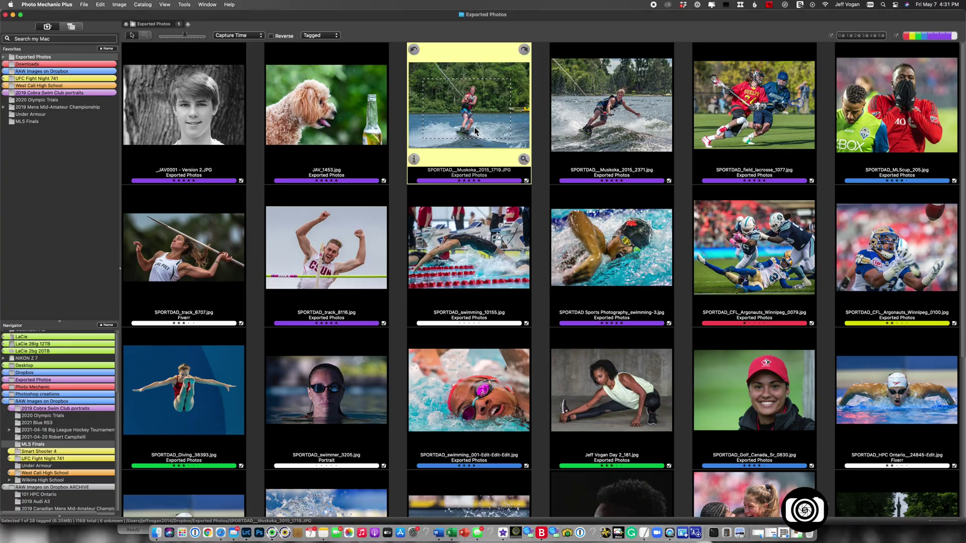
pyautogui.doubleClick(475, 129)
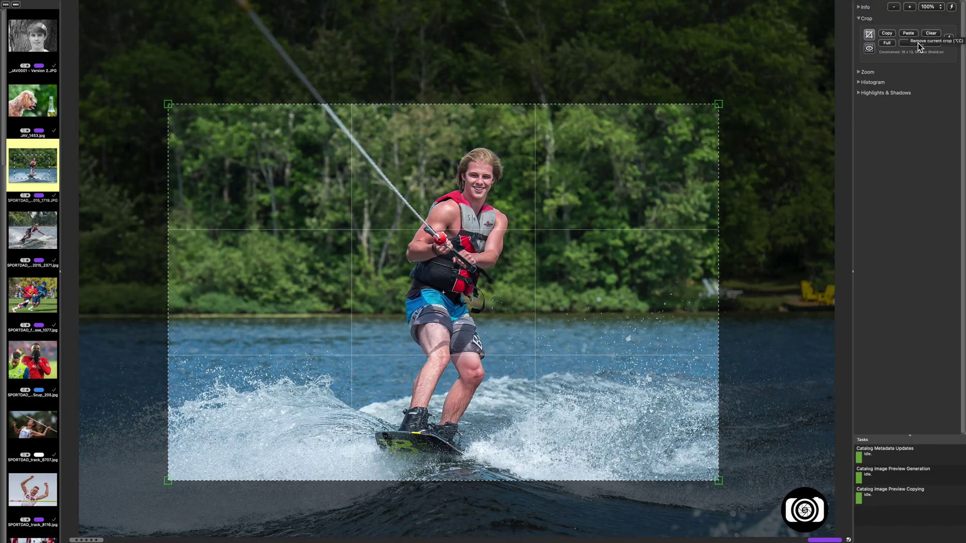
pyautogui.click(949, 39)
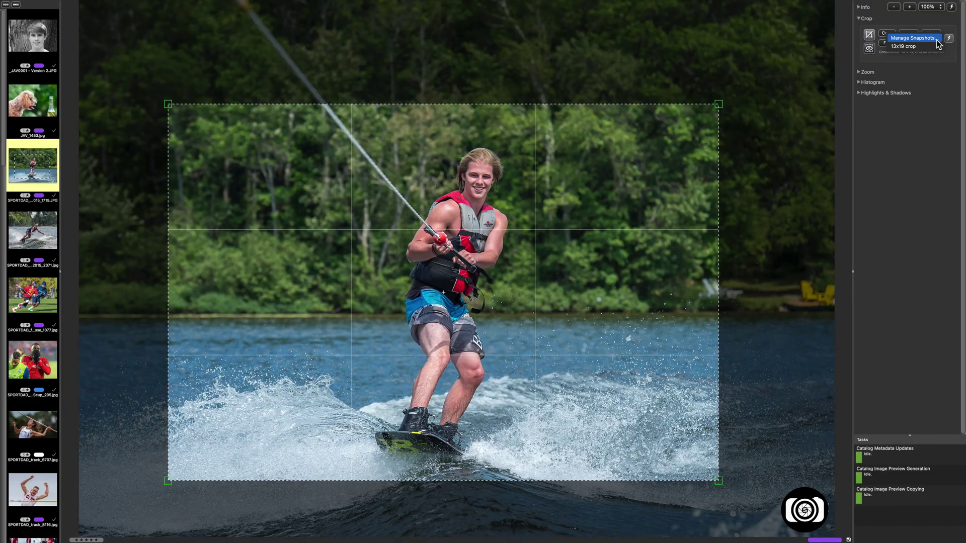
pyautogui.click(903, 45)
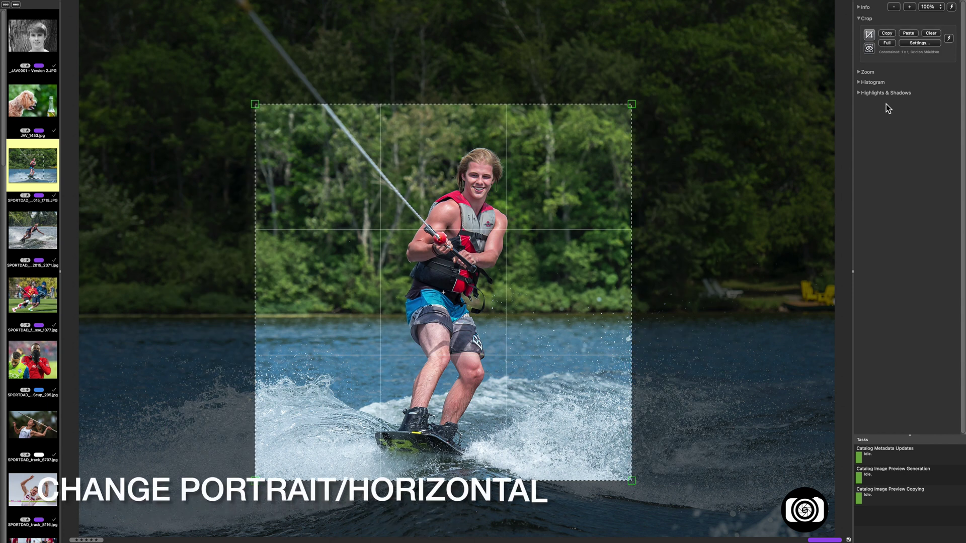
# Step: Apply the '13x19 crop' snapshot and flip the crop box to portrait orientation
pyautogui.click(949, 39)
pyautogui.click(924, 53)
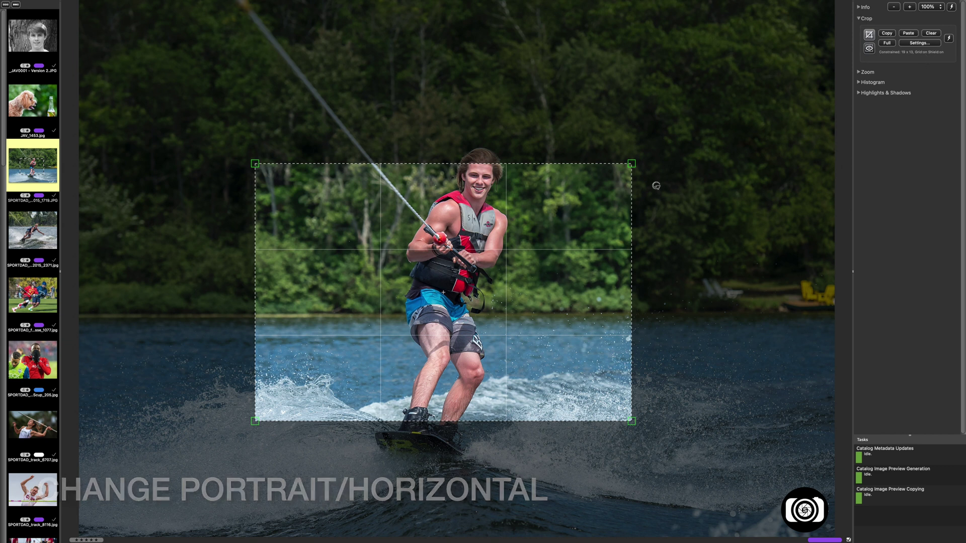
pyautogui.moveTo(630, 163); pyautogui.dragTo(476, 186)
# Step: Move and resize the portrait crop so it frames the wakeboarder
pyautogui.moveTo(427, 221); pyautogui.dragTo(513, 258)
pyautogui.moveTo(563, 140); pyautogui.dragTo(528, 194)
pyautogui.moveTo(285, 527); pyautogui.dragTo(299, 502)
pyautogui.moveTo(338, 469); pyautogui.dragTo(337, 476)
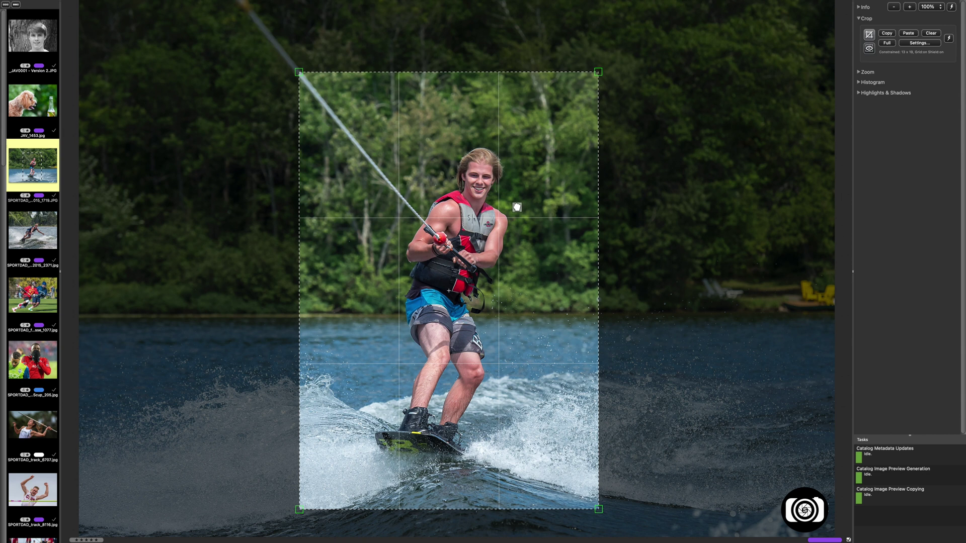
# Step: Raise the portrait crop to include more trees, then reset the crop to the full photo
pyautogui.moveTo(509, 199)
pyautogui.mouseDown()
pyautogui.moveTo(508, 176)
pyautogui.moveTo(514, 205)
pyautogui.mouseUp()
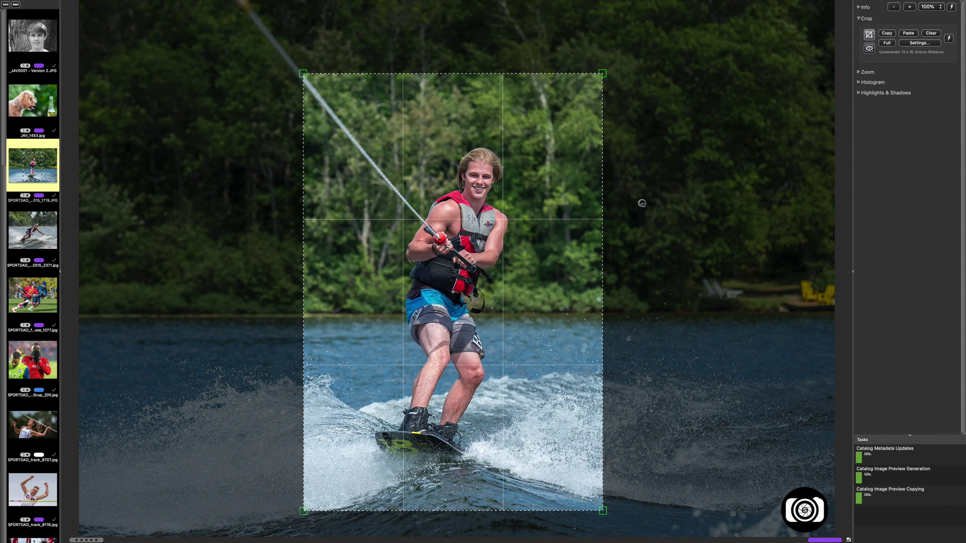
pyautogui.moveTo(641, 203)
pyautogui.mouseDown()
pyautogui.moveTo(638, 220)
pyautogui.moveTo(639, 196)
pyautogui.moveTo(639, 204)
pyautogui.mouseUp()
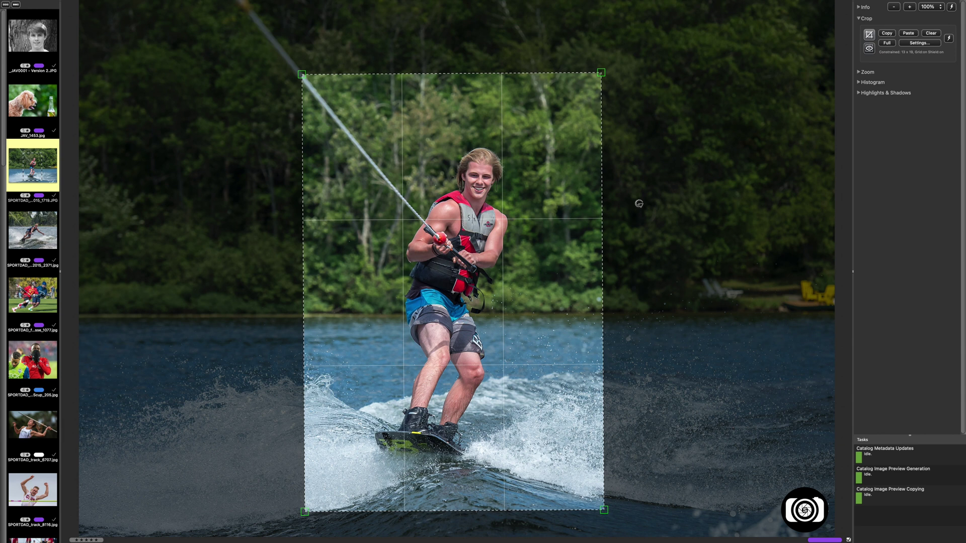
pyautogui.moveTo(639, 204)
pyautogui.mouseDown()
pyautogui.moveTo(634, 190)
pyautogui.moveTo(638, 203)
pyautogui.mouseUp()
pyautogui.click(886, 43)
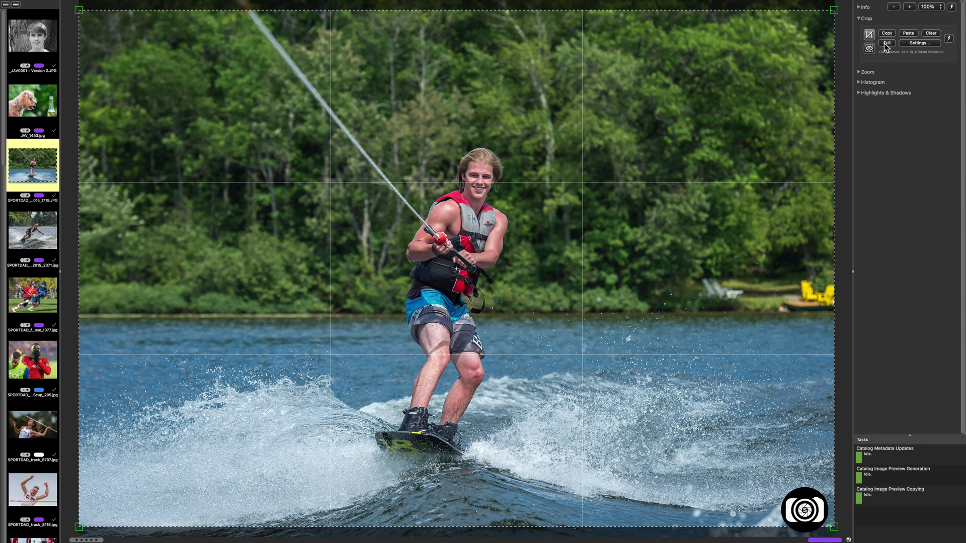
# Step: Frame the rider with a smaller landscape 19 x 13 crop, copy it, and advance to the next photo
pyautogui.click(885, 44)
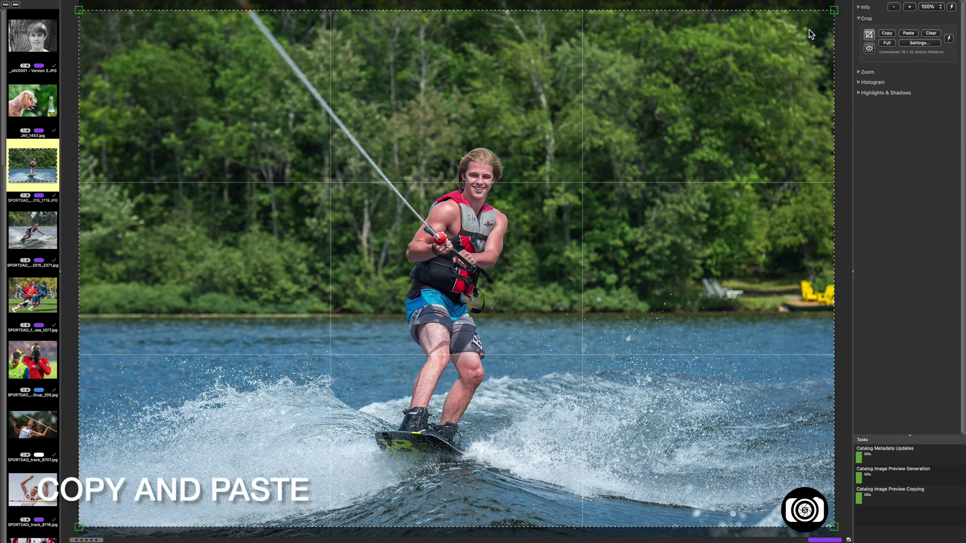
pyautogui.moveTo(833, 11); pyautogui.dragTo(647, 135)
pyautogui.moveTo(465, 247); pyautogui.dragTo(487, 248)
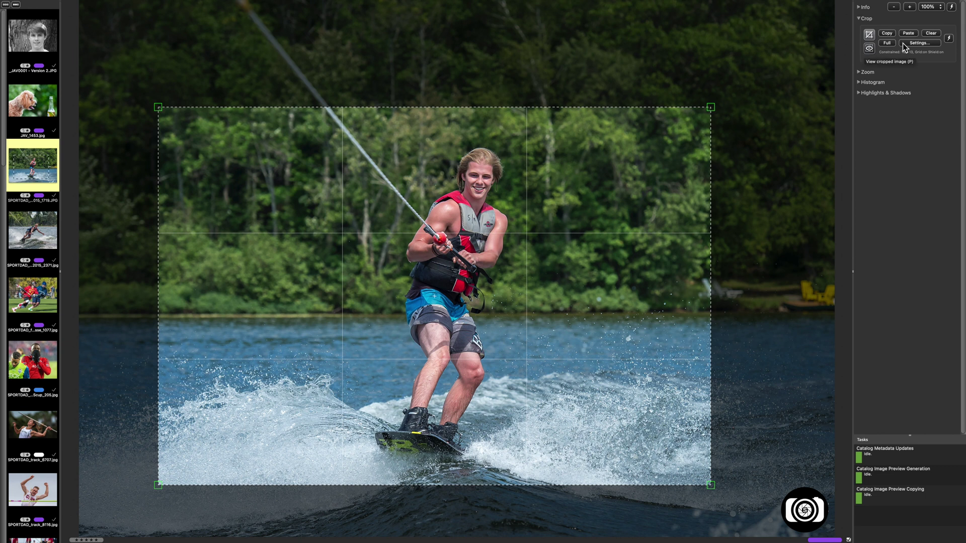
pyautogui.click(888, 34)
pyautogui.press('Right')
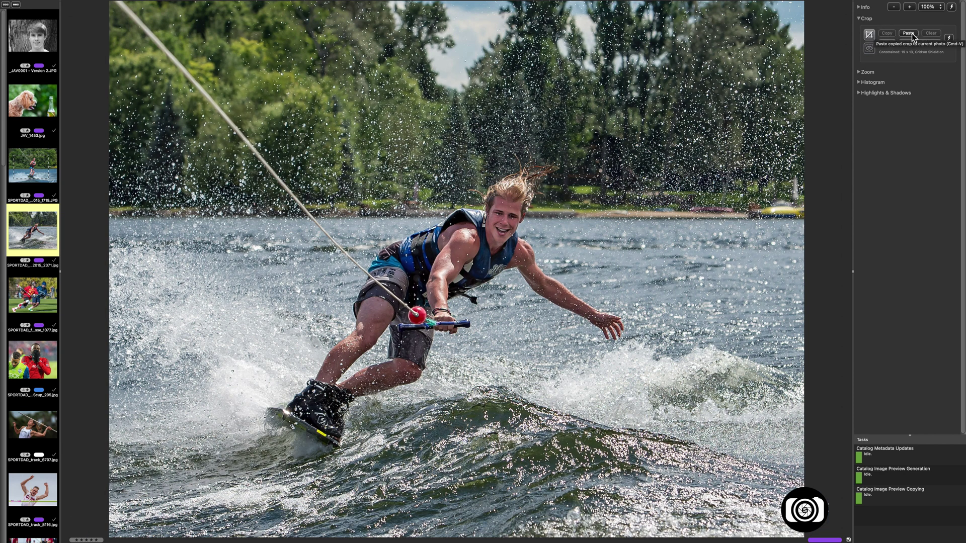
# Step: Paste the copied 19 x 13 crop, shift it slightly right and resize it around the rider
pyautogui.click(908, 33)
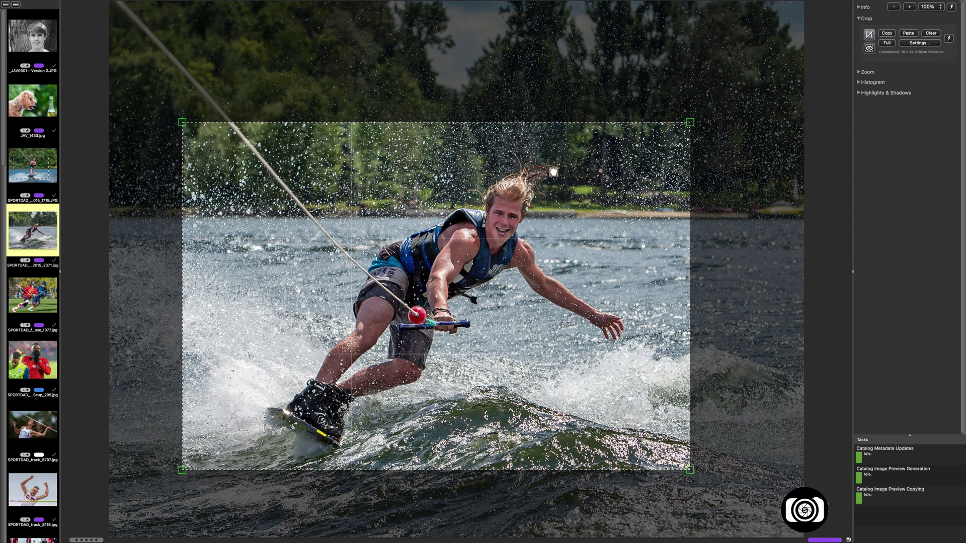
pyautogui.moveTo(554, 172); pyautogui.dragTo(563, 175)
pyautogui.moveTo(699, 114); pyautogui.dragTo(681, 125)
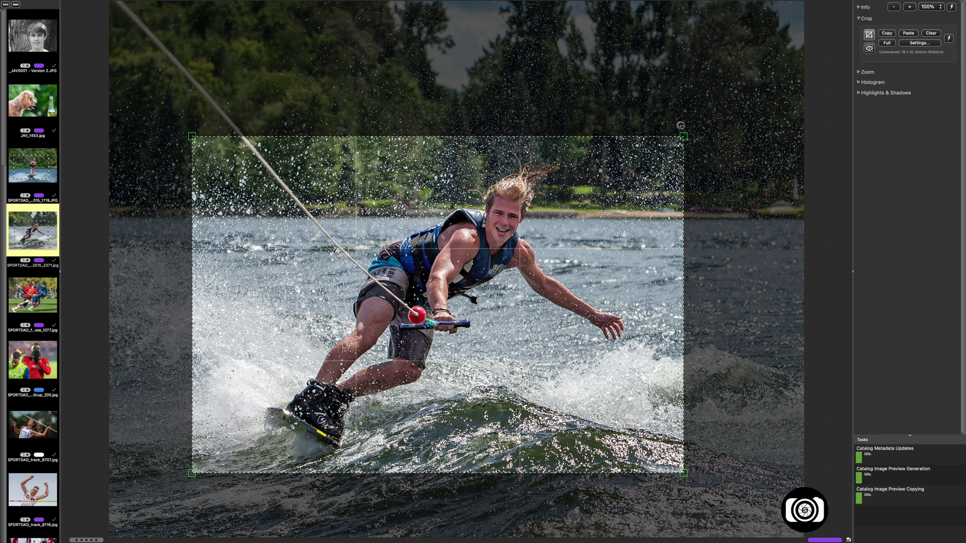